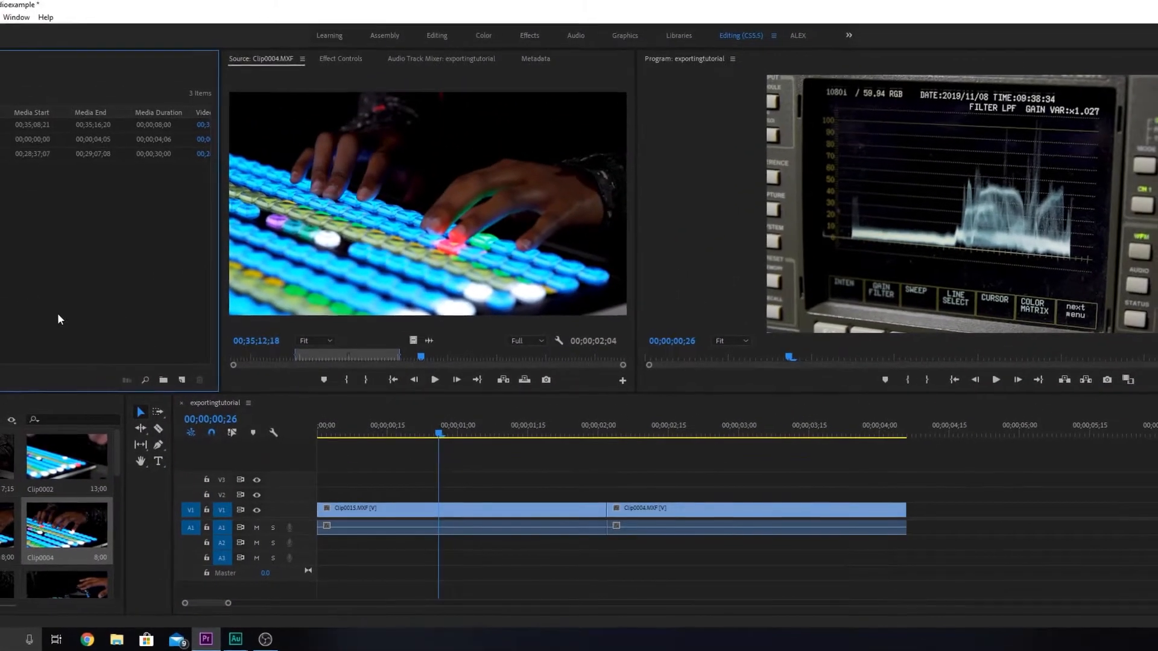
Check which export options are offered while the project bin, rather than the sequence, is active
{"action": "left_click", "coordinate": [238, 380]}
{"action": "left_click", "coordinate": [696, 278]}
{"action": "left_click", "coordinate": [543, 473]}
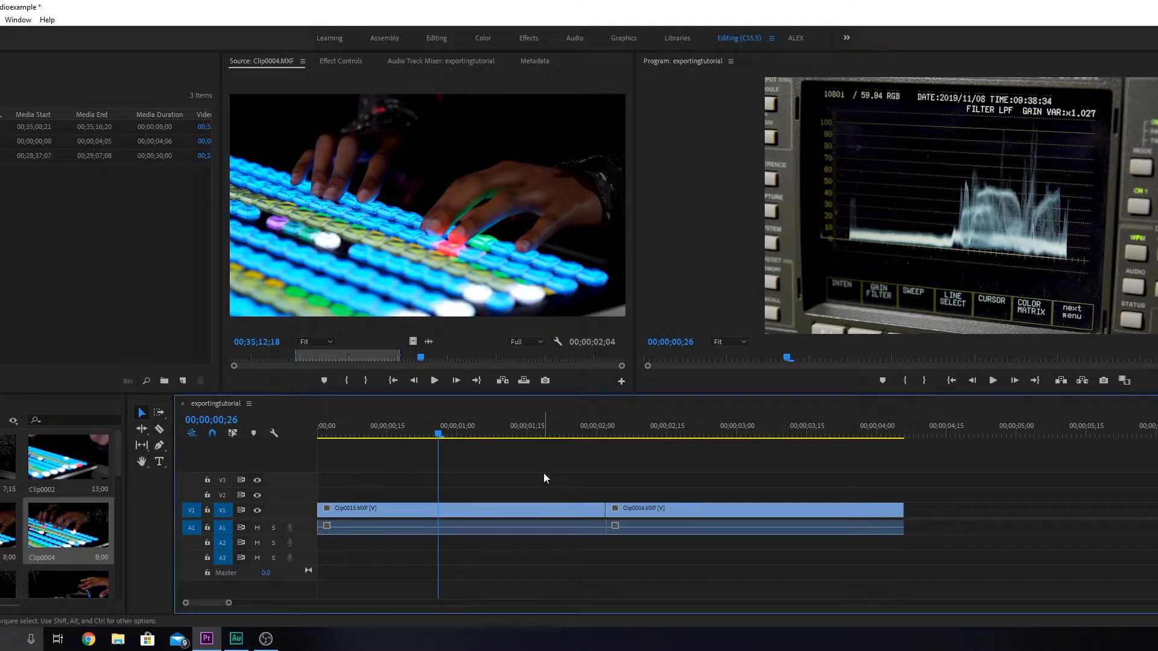
{"action": "left_click", "coordinate": [135, 293]}
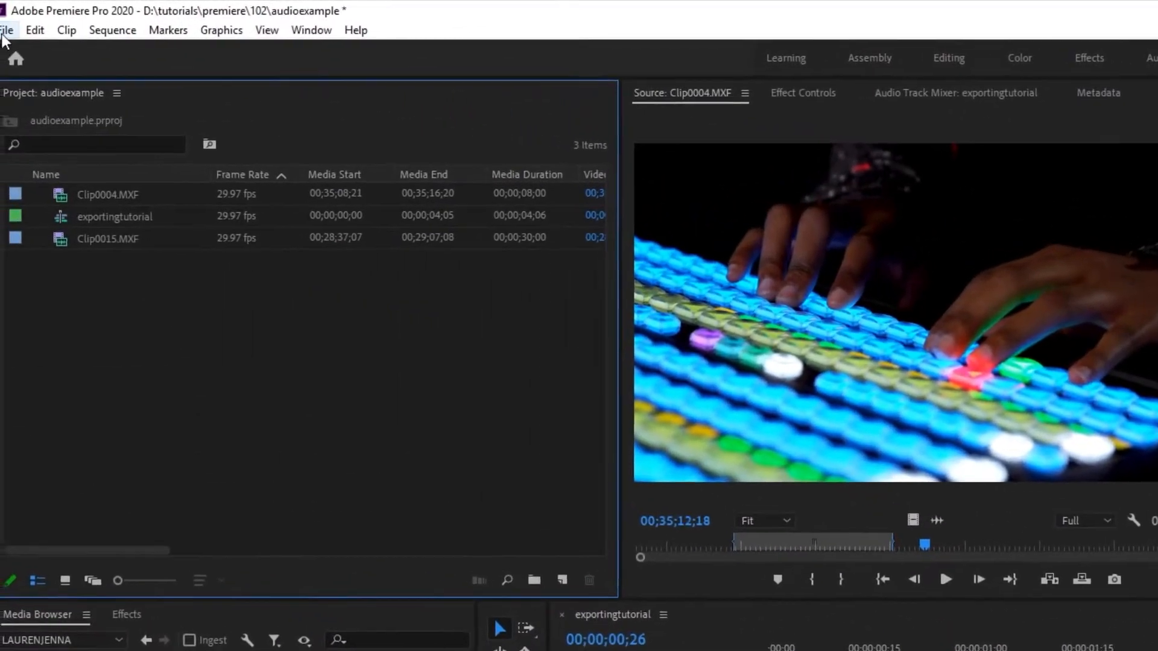
{"action": "left_click", "coordinate": [11, 32]}
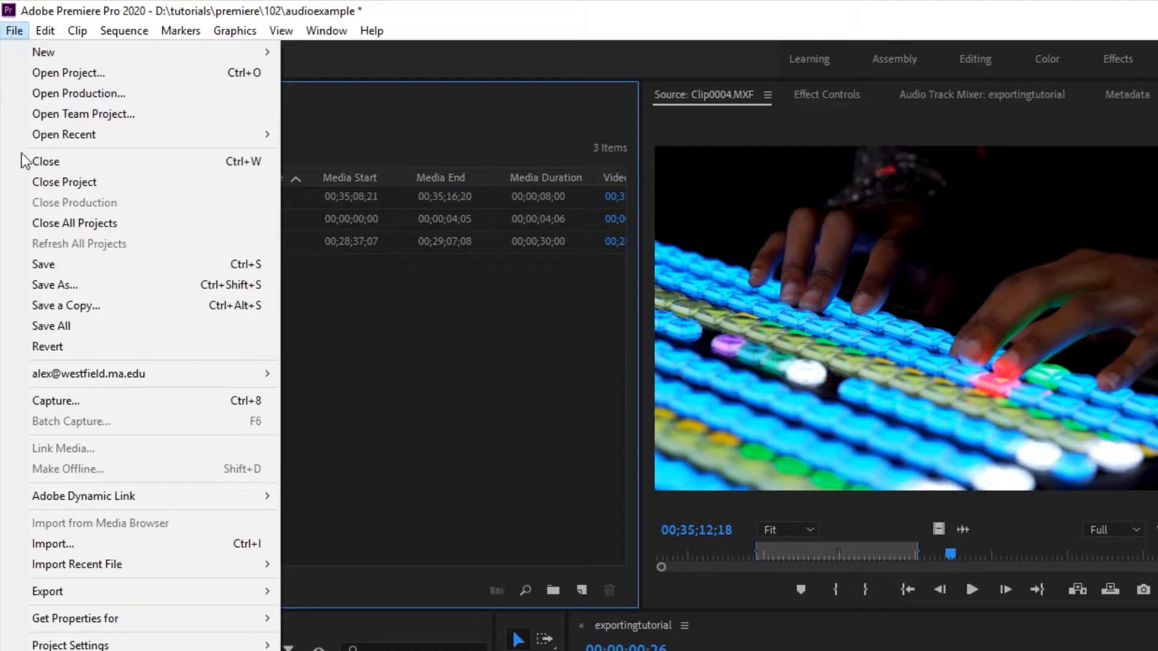
{"action": "mouse_move", "coordinate": [37, 596]}
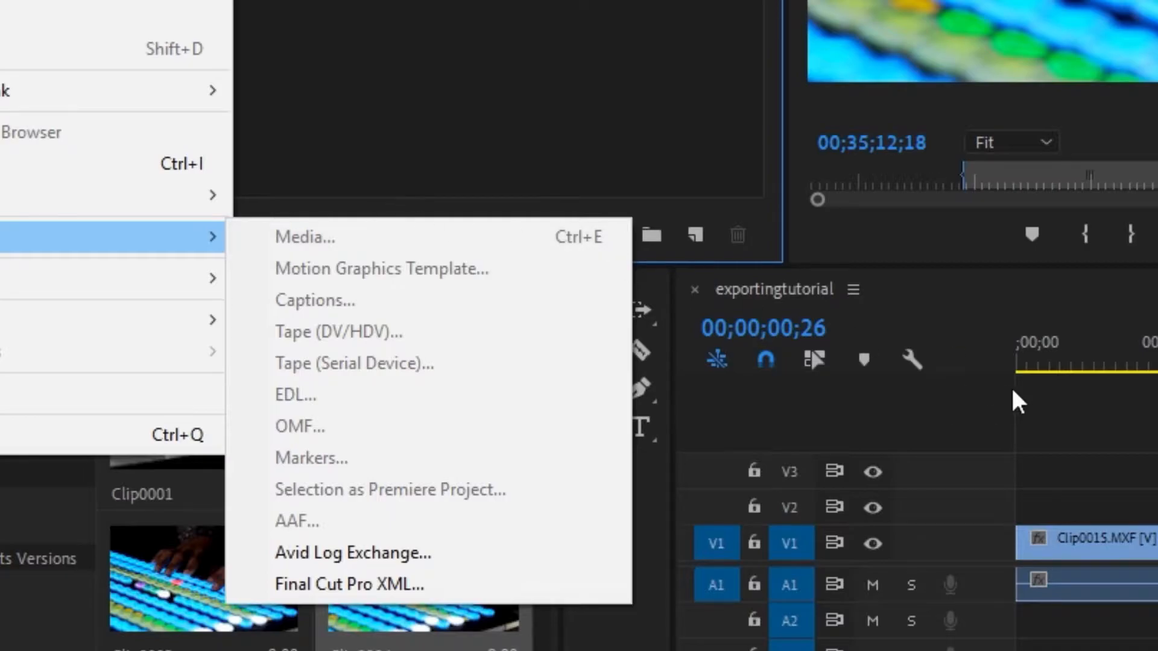
Make the exportingtutorial sequence timeline active and open its media export settings
{"action": "left_click", "coordinate": [1148, 474]}
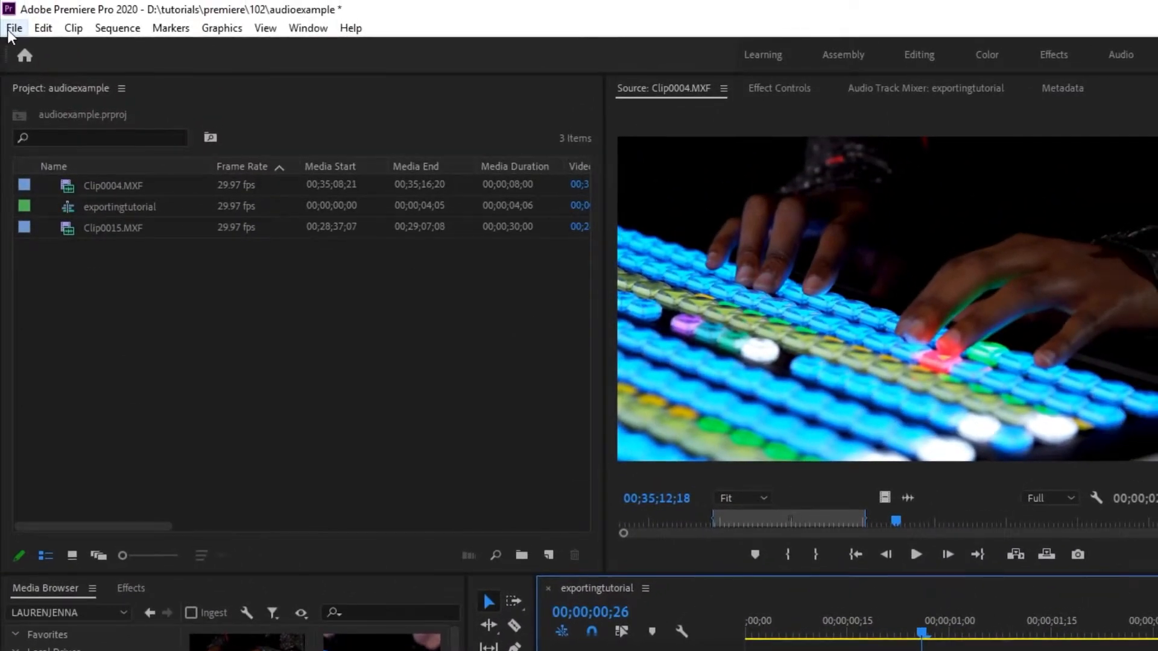
{"action": "left_click", "coordinate": [14, 27]}
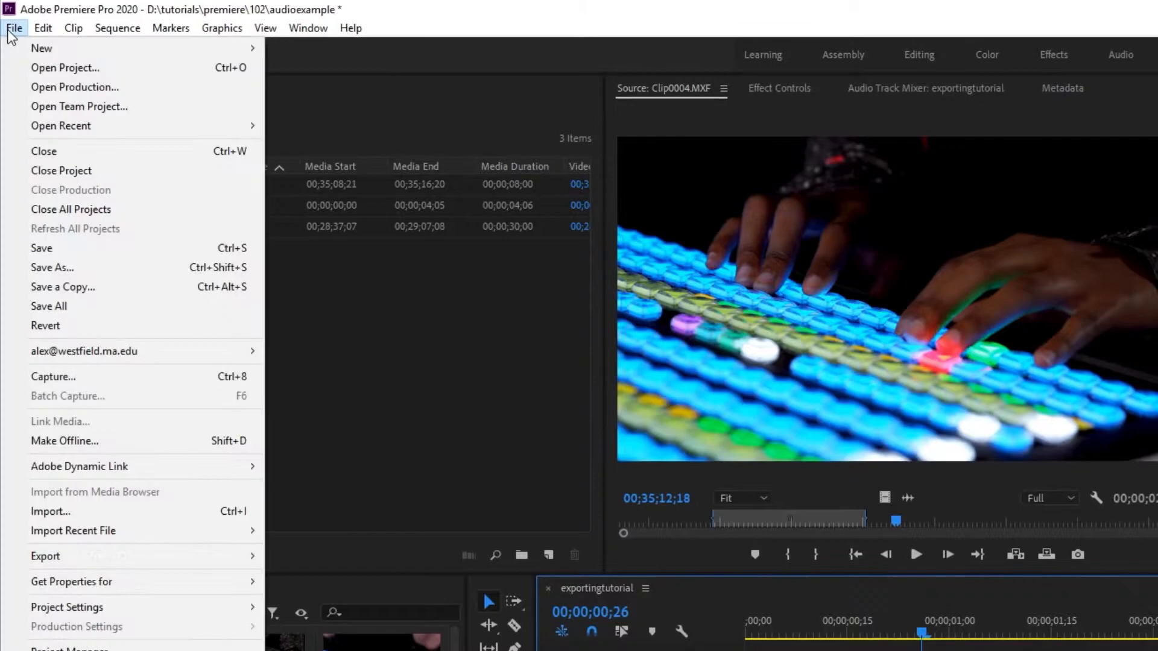
{"action": "mouse_move", "coordinate": [110, 551]}
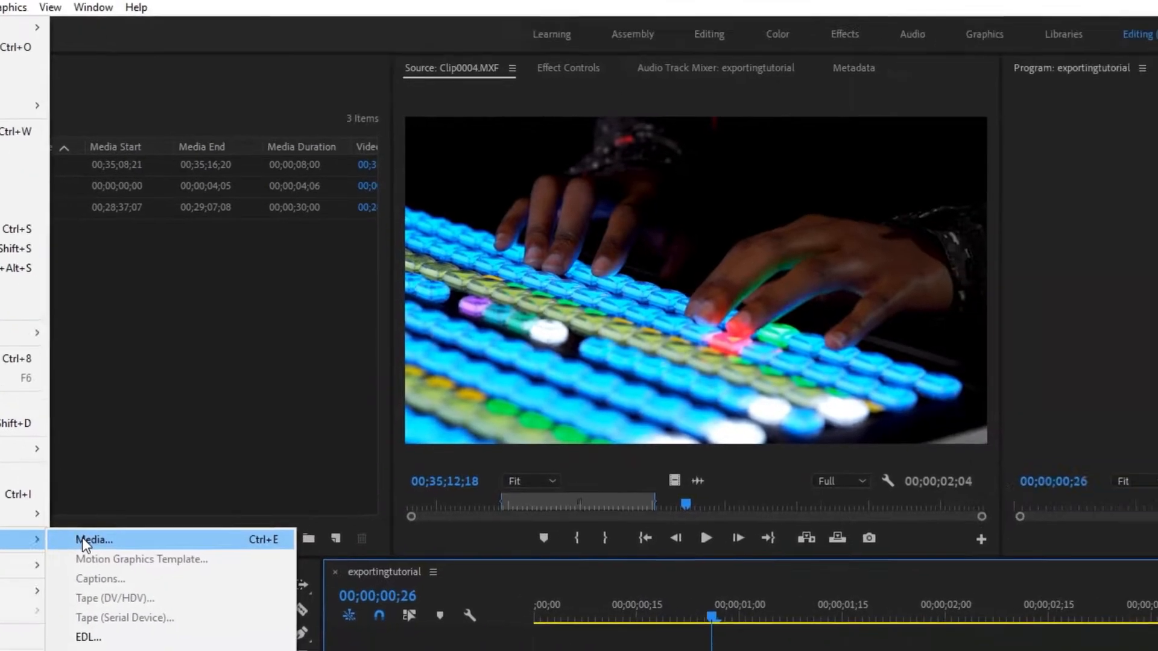
{"action": "left_click", "coordinate": [297, 554]}
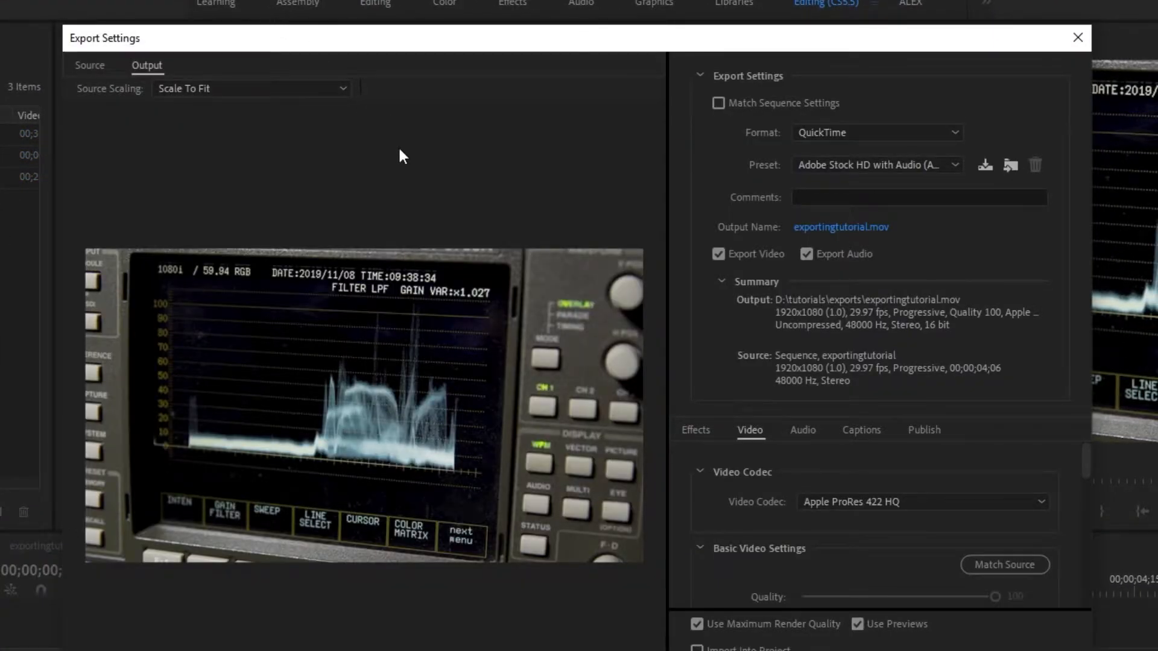
Set the export format to H.264 with the YouTube 1080p Full HD preset
{"action": "left_click", "coordinate": [889, 133]}
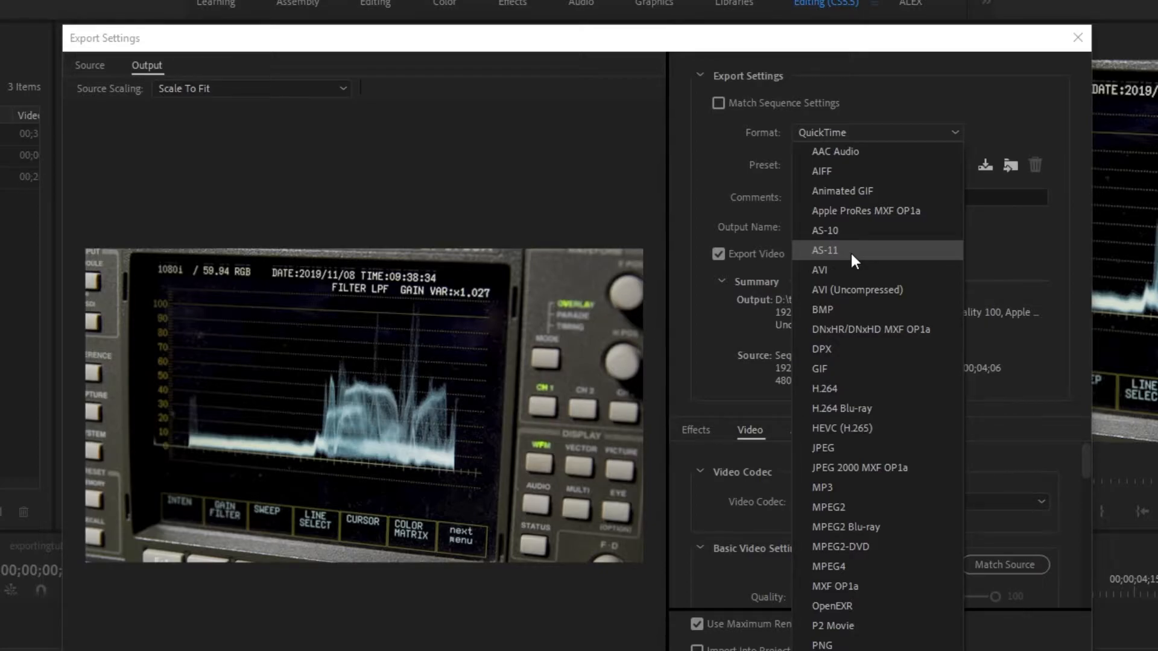
{"action": "left_click", "coordinate": [844, 391]}
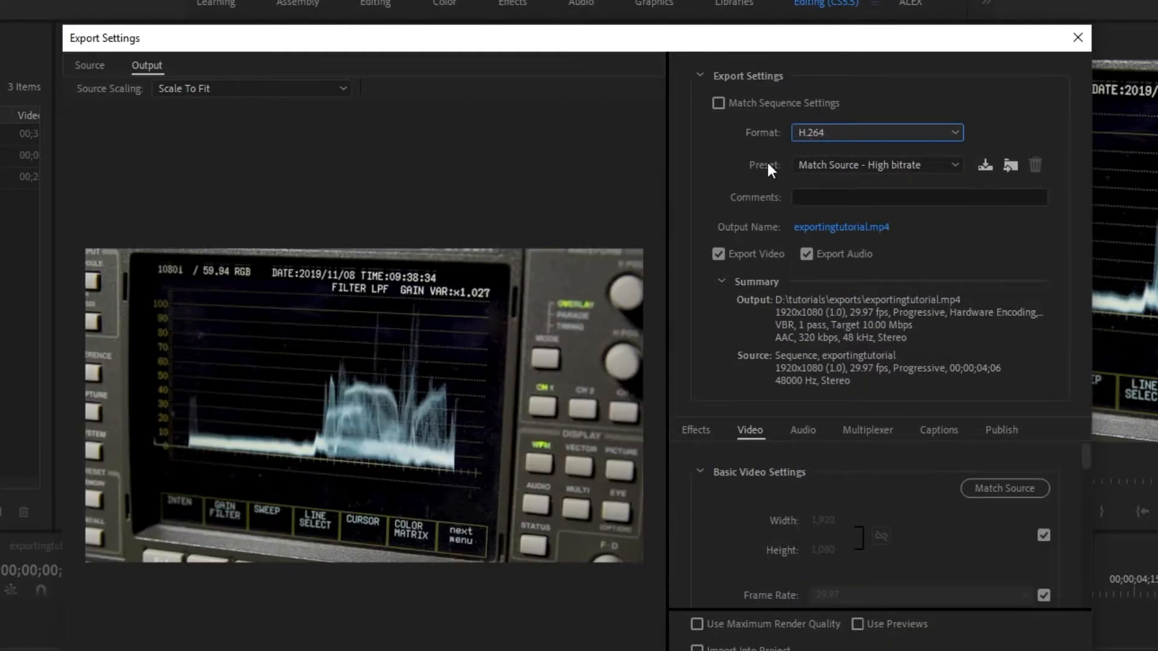
{"action": "left_click", "coordinate": [822, 164]}
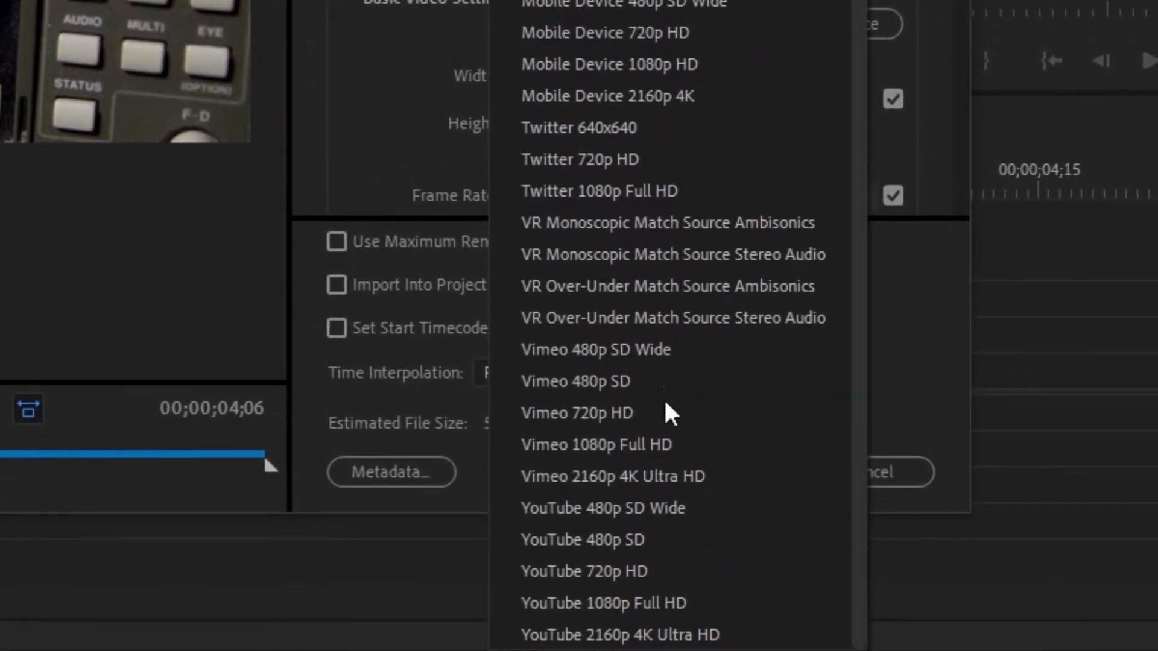
{"action": "left_click", "coordinate": [644, 607]}
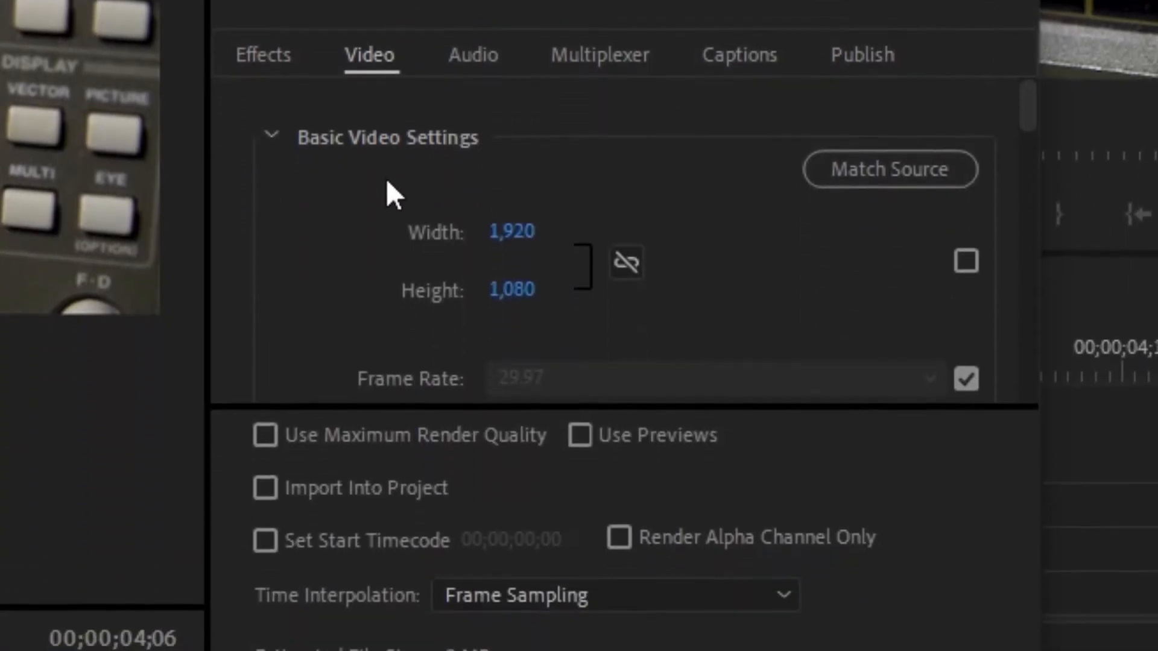
Enable Render at Maximum Depth, Use Maximum Render Quality and Use Previews, and review the encoding and bitrate settings
{"action": "scroll", "coordinate": [386, 618], "scroll_direction": "down", "scroll_amount": 3}
{"action": "scroll", "coordinate": [386, 170], "scroll_direction": "down", "scroll_amount": 2}
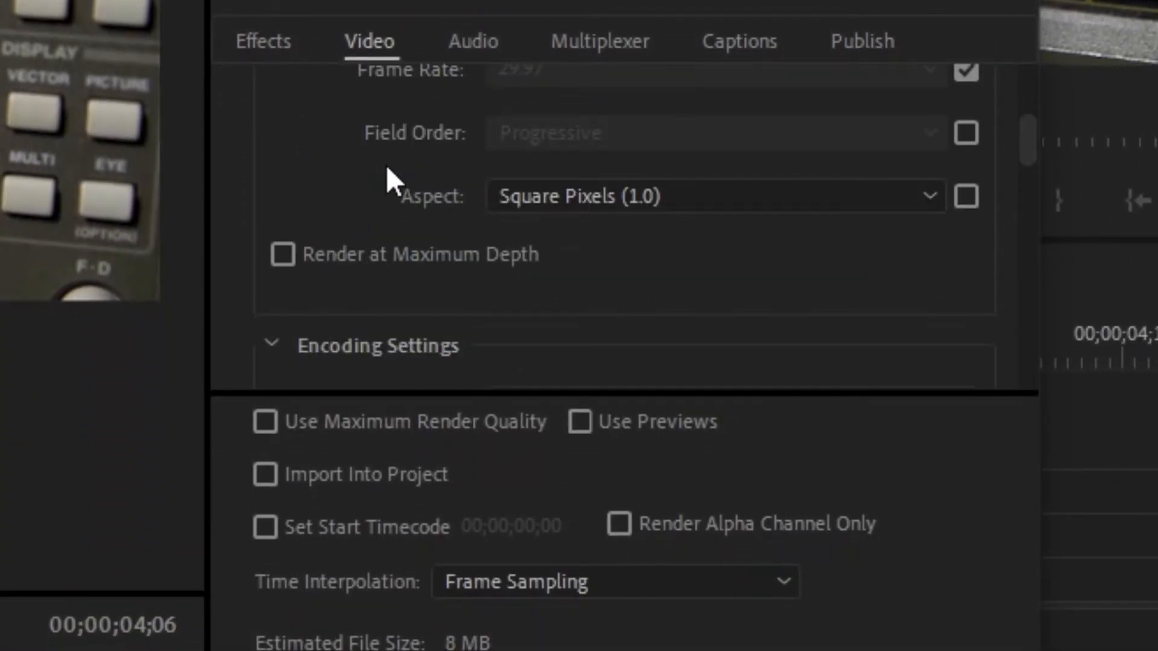
{"action": "left_click", "coordinate": [283, 254]}
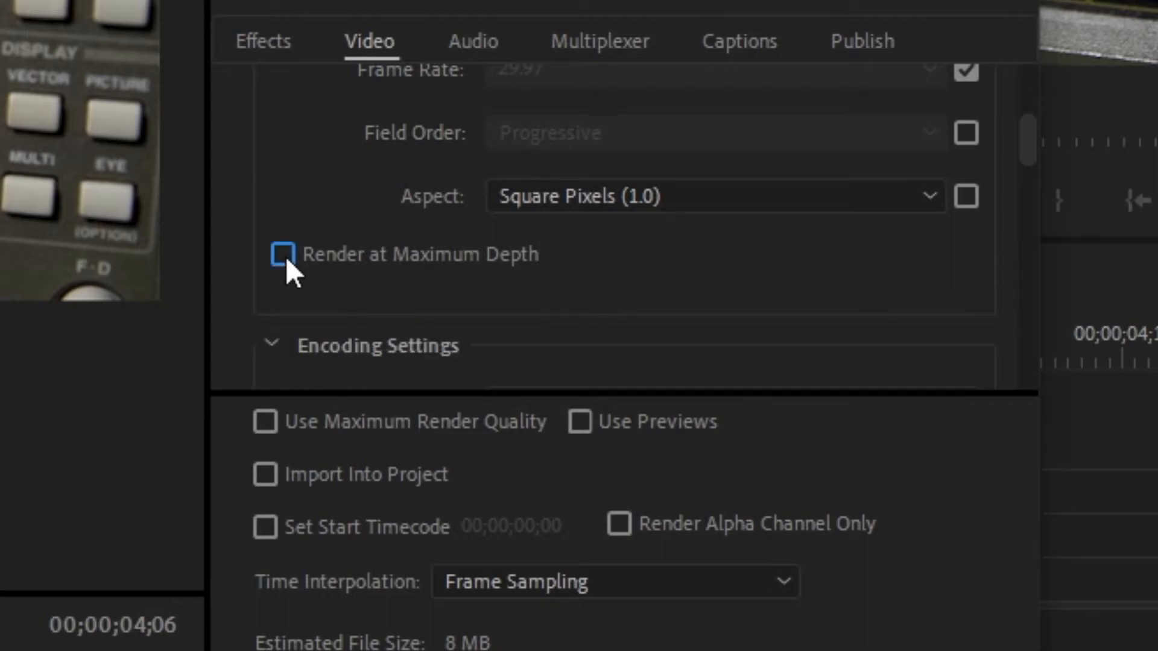
{"action": "left_click", "coordinate": [260, 432]}
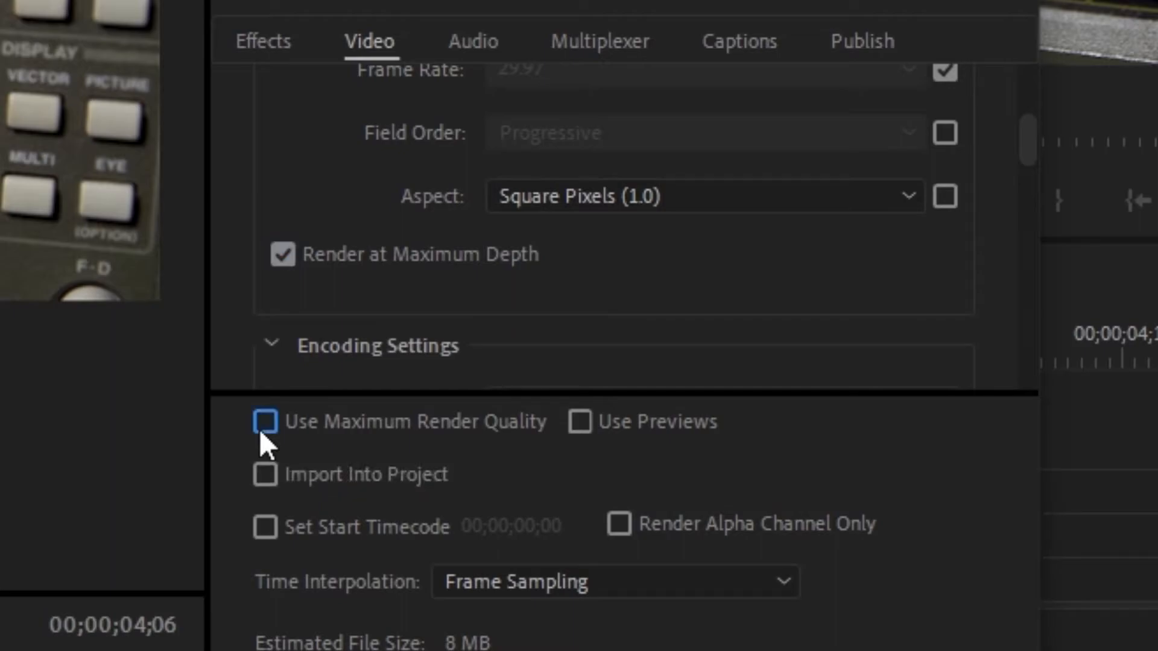
{"action": "left_click", "coordinate": [580, 428]}
{"action": "scroll", "coordinate": [647, 296], "scroll_direction": "down", "scroll_amount": 3}
{"action": "scroll", "coordinate": [647, 296], "scroll_direction": "down", "scroll_amount": 5}
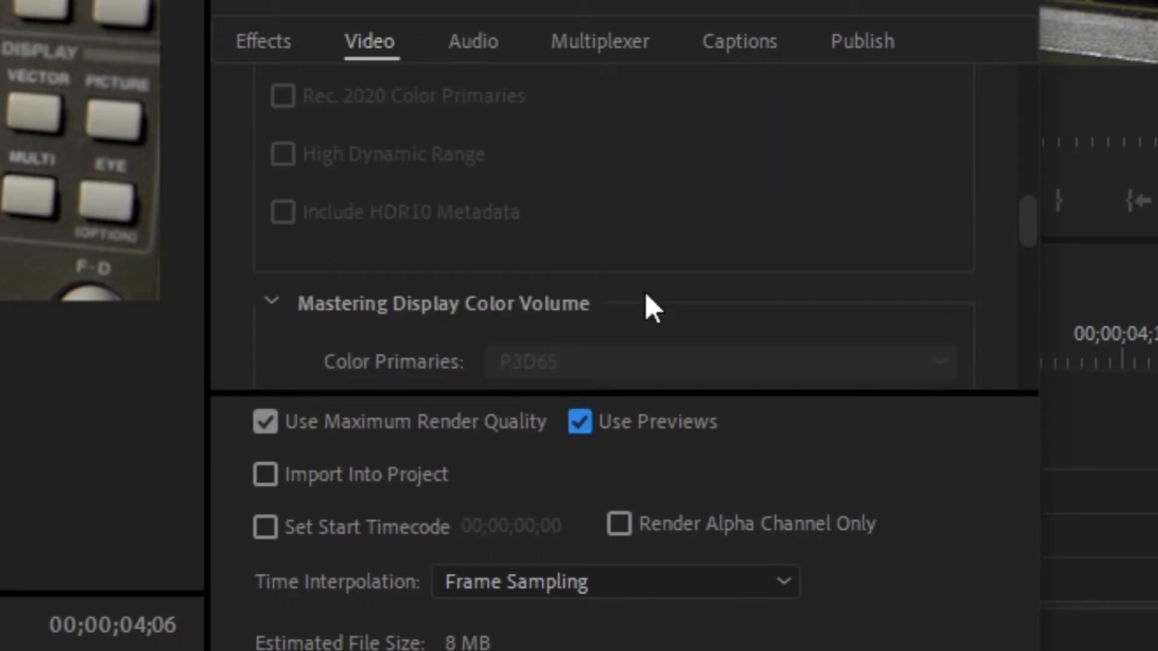
{"action": "scroll", "coordinate": [647, 296], "scroll_direction": "down", "scroll_amount": 8}
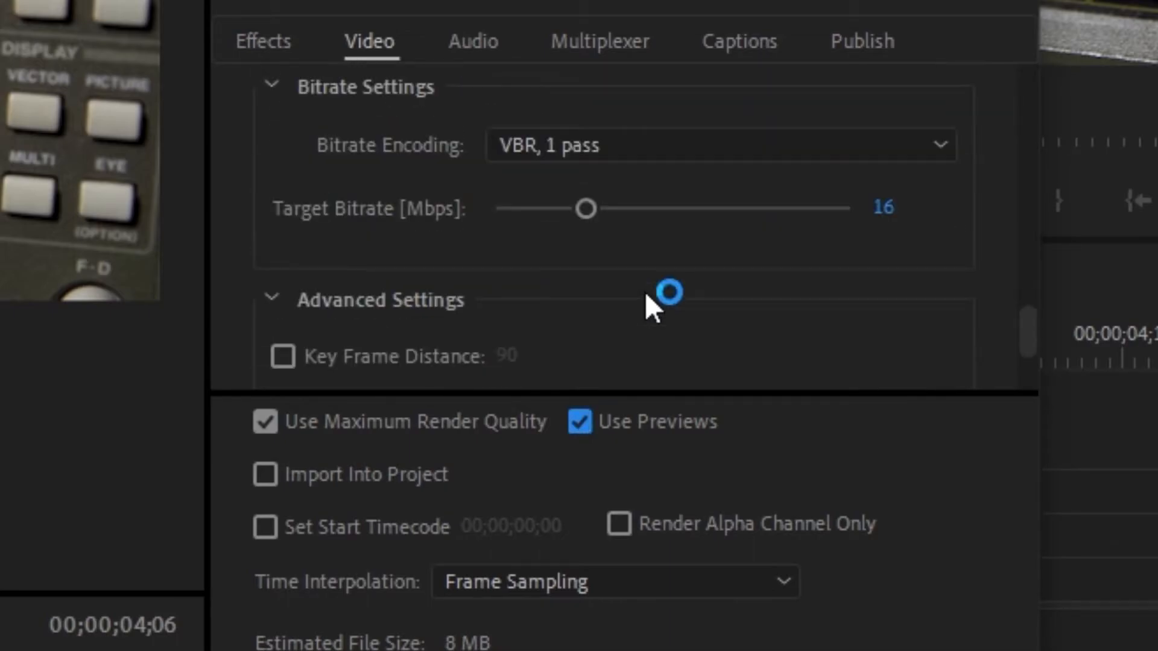
{"action": "scroll", "coordinate": [646, 296], "scroll_direction": "up", "scroll_amount": 15}
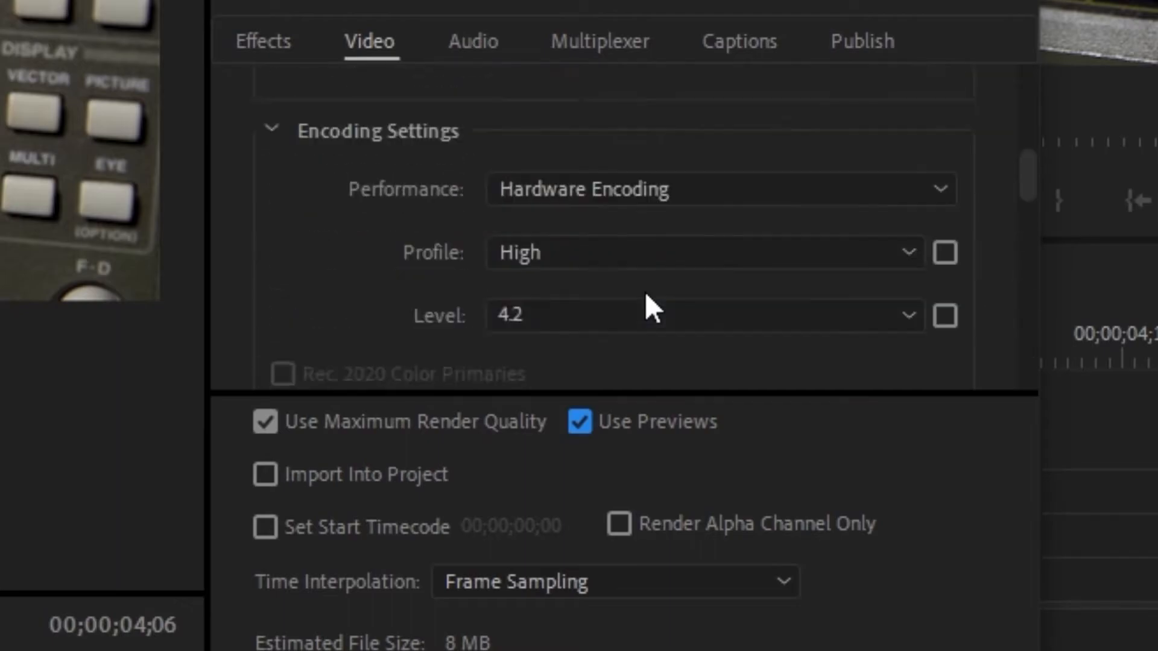
{"action": "scroll", "coordinate": [647, 296], "scroll_direction": "up", "scroll_amount": 1}
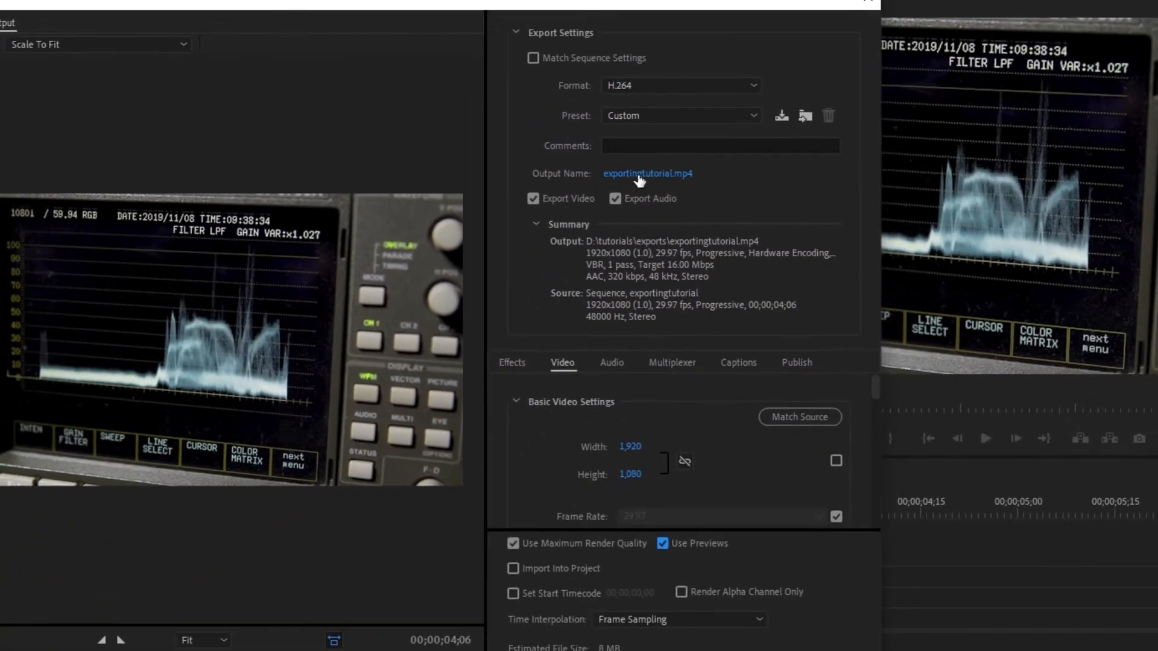
Save the output name as exportingtutorial in the exports folder, and close the export settings without exporting
{"action": "left_click", "coordinate": [531, 203]}
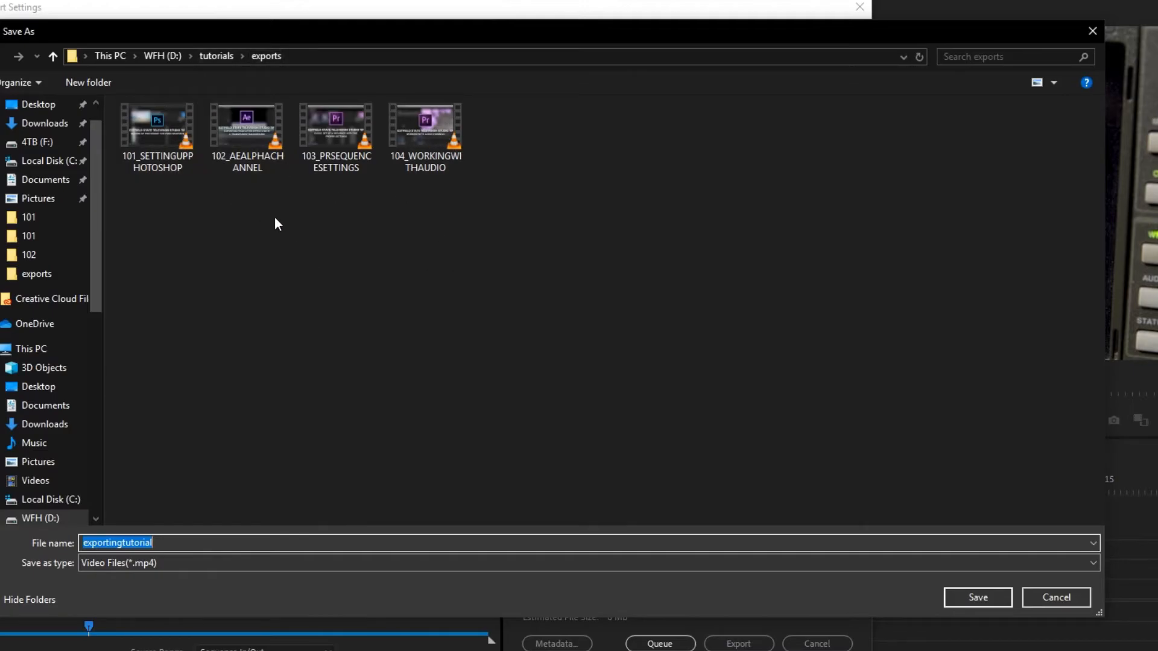
{"action": "left_click", "coordinate": [975, 598]}
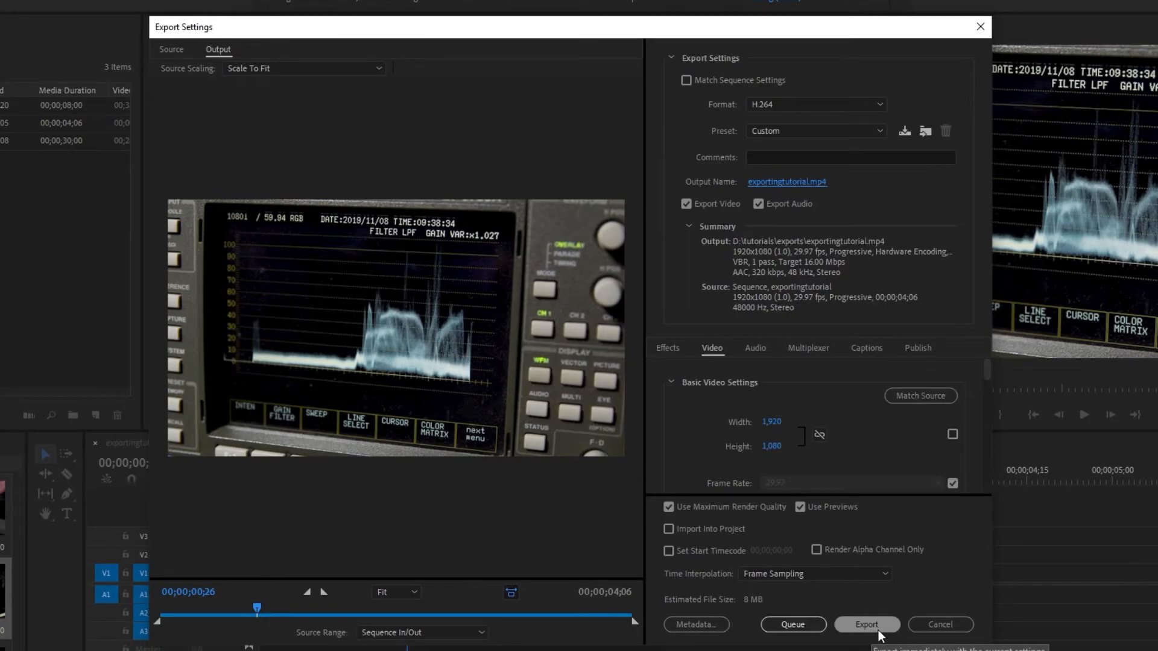
{"action": "left_click", "coordinate": [940, 626]}
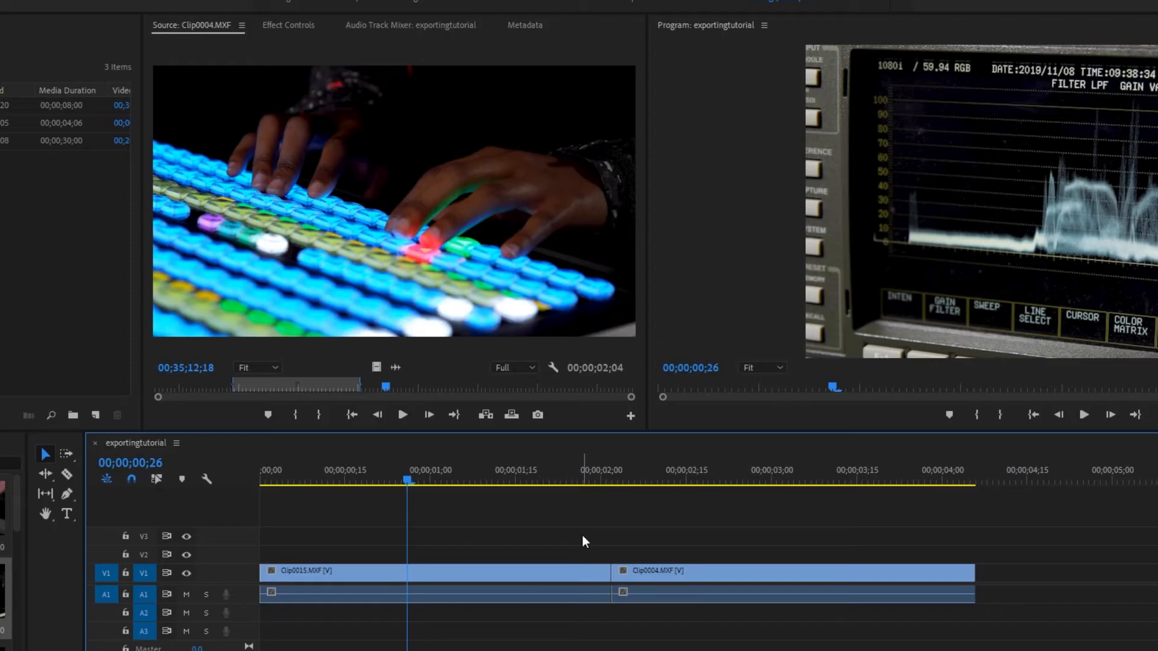
Mark an export range in the sequence with the In point at 00;00;00;13 and the Out point at 00;00;01;24
{"action": "left_click_drag", "start_coordinate": [431, 471], "coordinate": [338, 472]}
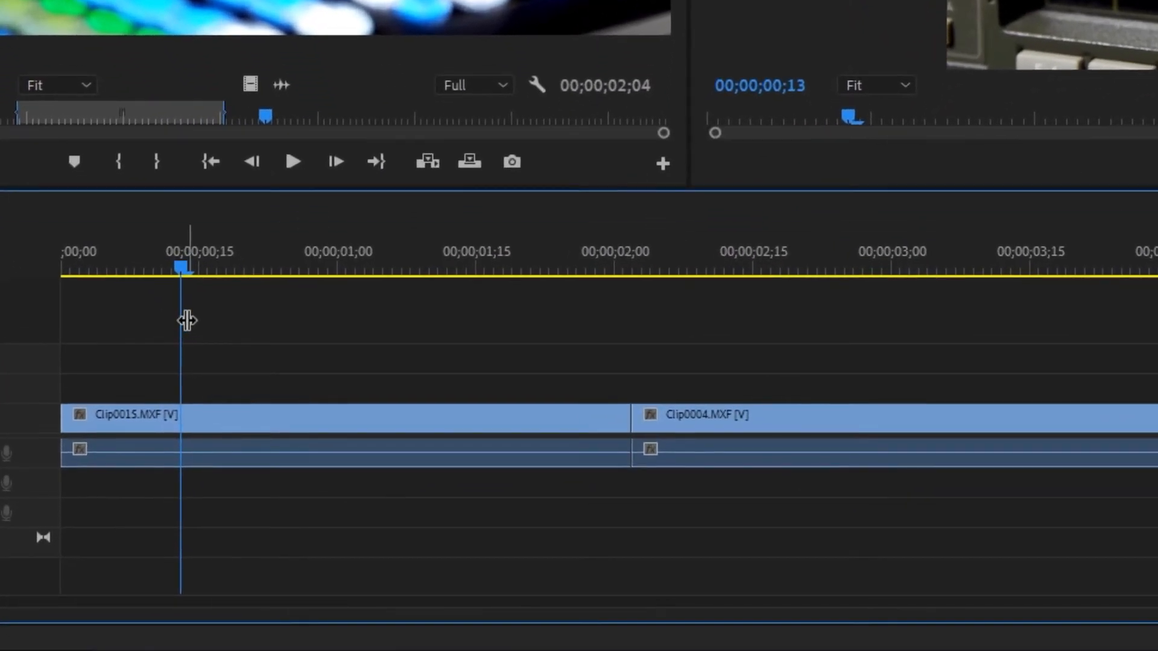
{"action": "key", "text": "i"}
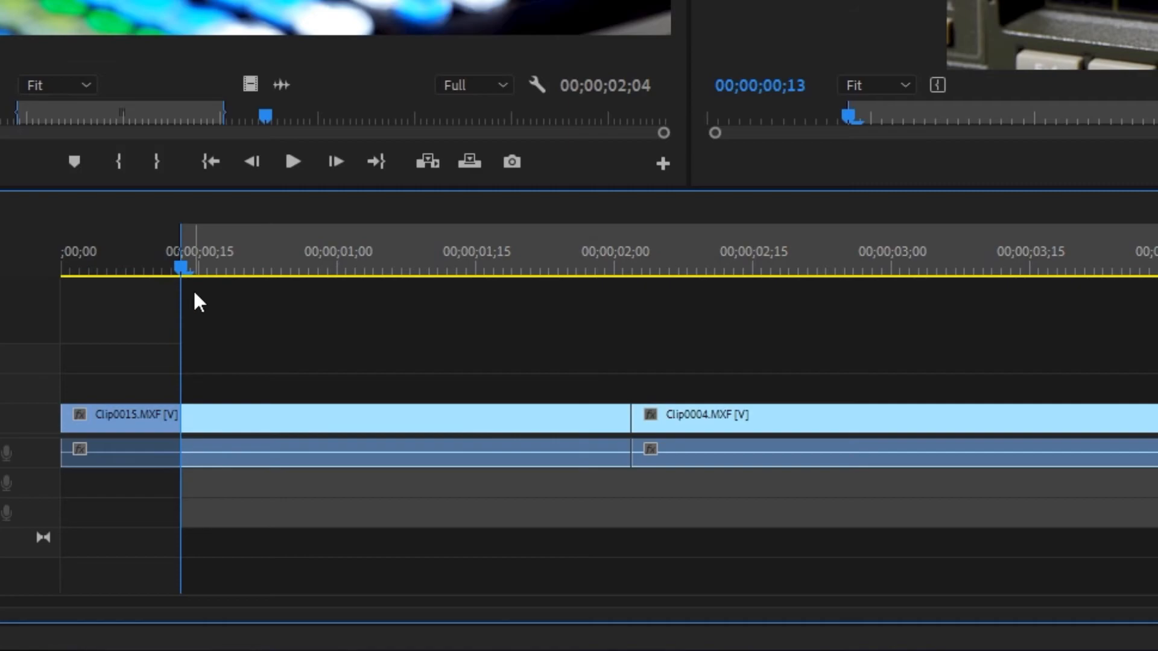
{"action": "left_click_drag", "start_coordinate": [182, 267], "coordinate": [564, 314]}
{"action": "key", "text": "o"}
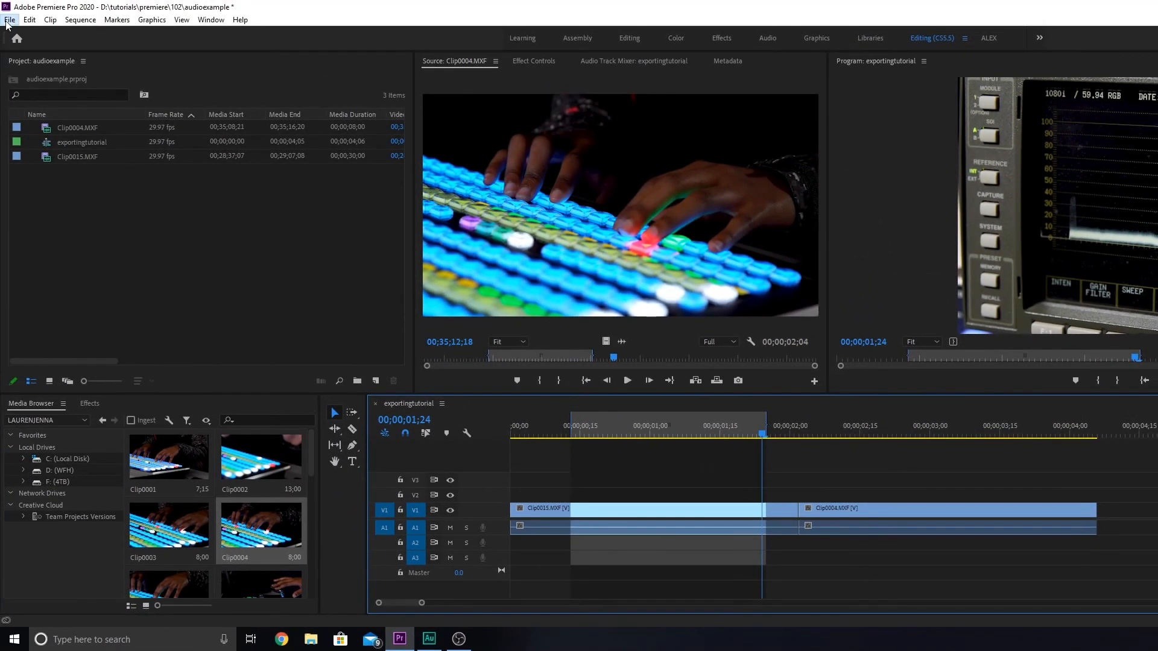
Open the media export settings for the marked In/Out range of the sequence
{"action": "left_click", "coordinate": [10, 20]}
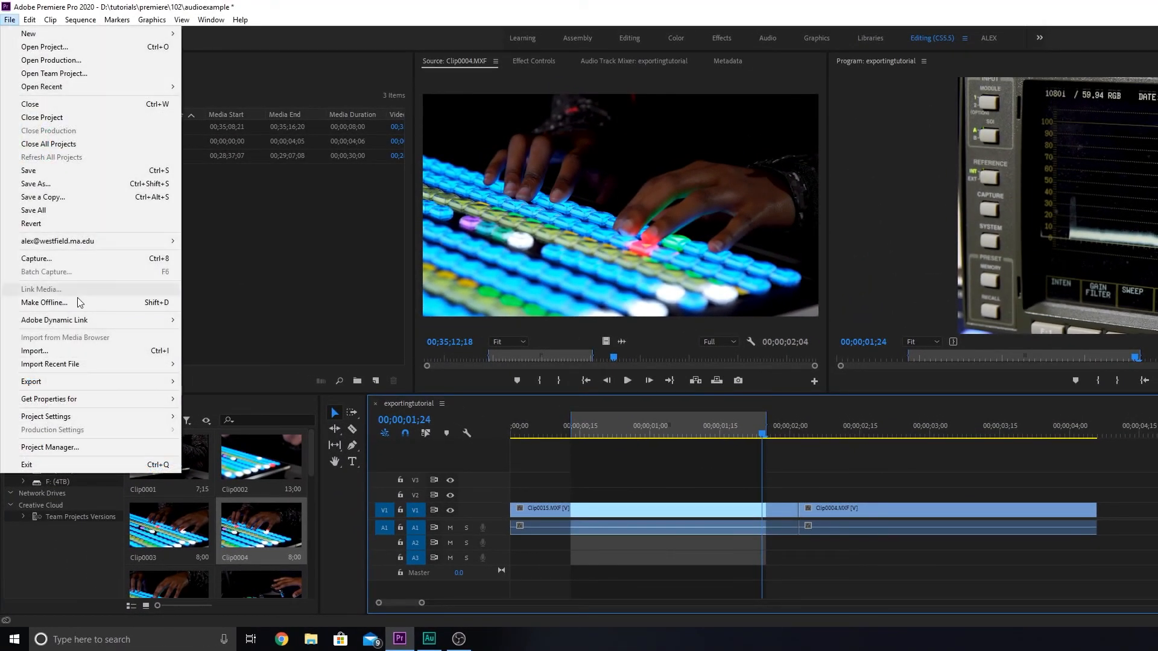
{"action": "mouse_move", "coordinate": [73, 384]}
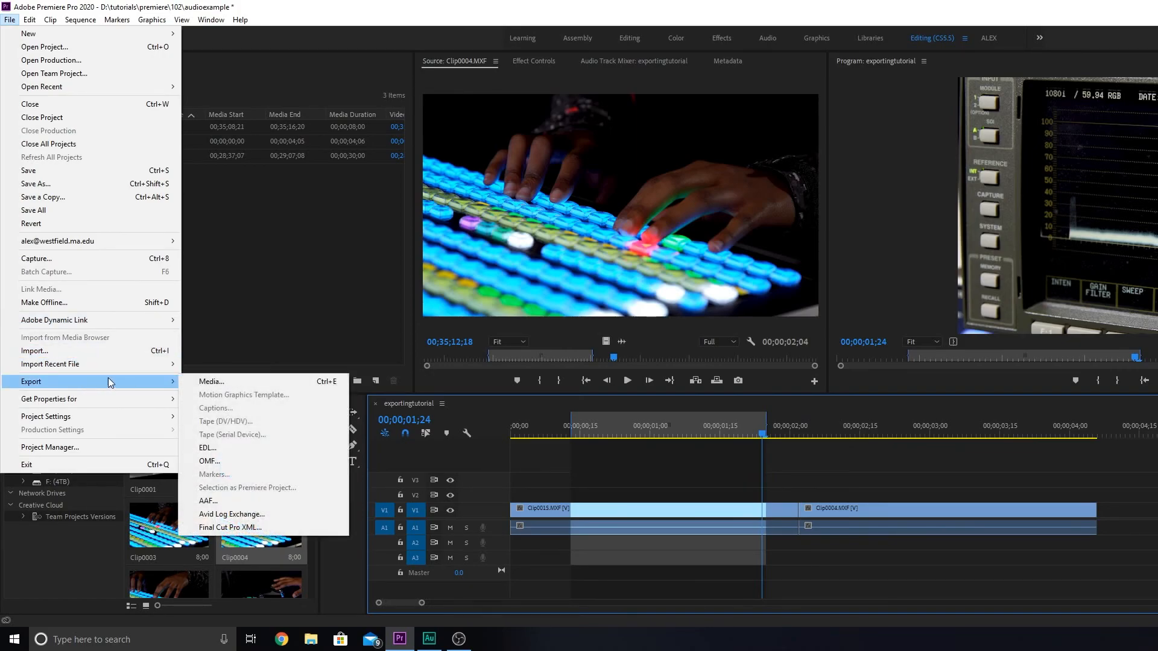
{"action": "left_click", "coordinate": [197, 380]}
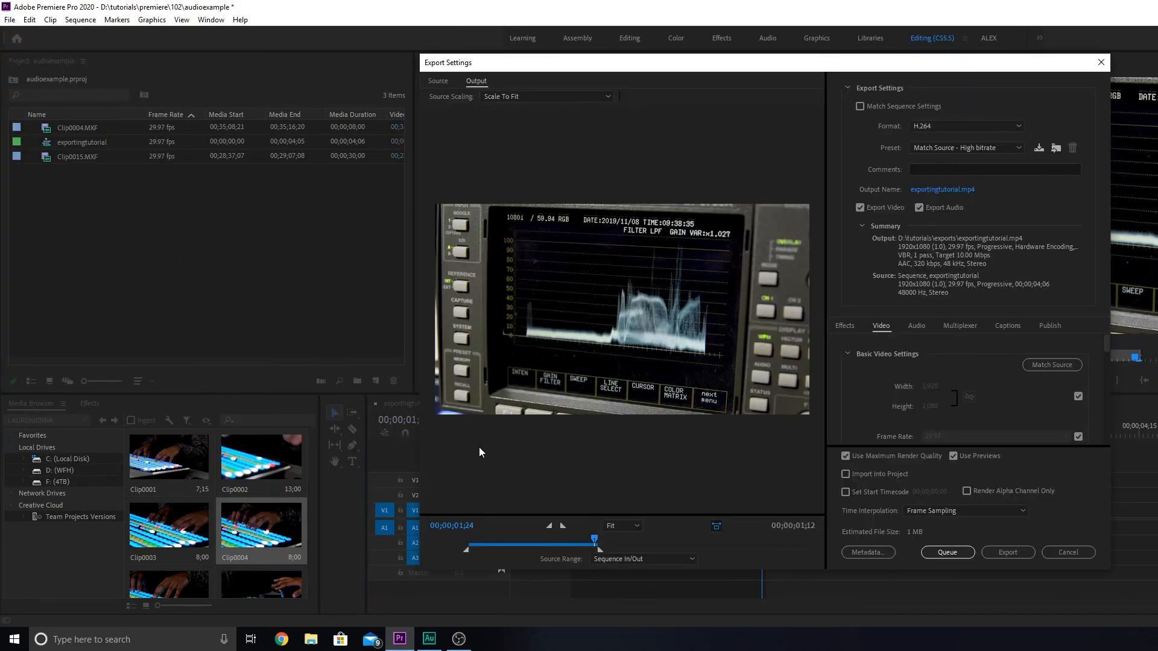